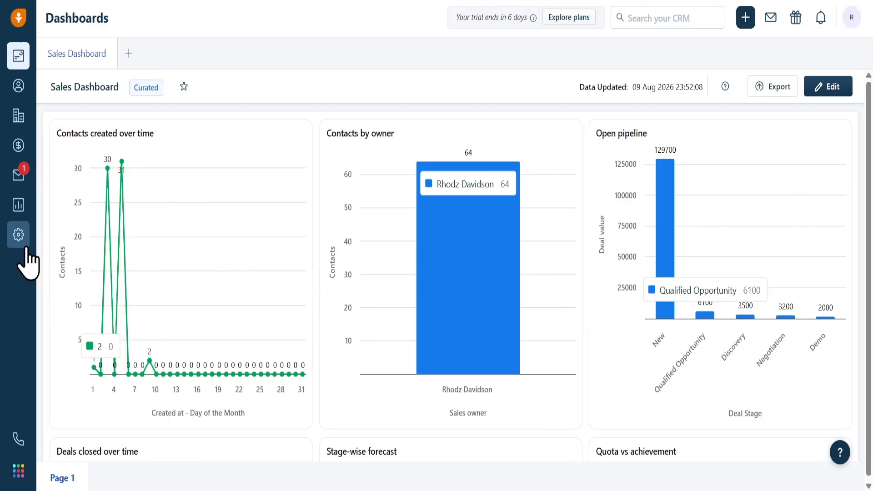
Step: Start a new pipeline in the Deals & Pipelines admin settings and name it "Real Estate Pipeline"
{"action": "left_click", "coordinate": [23, 245]}
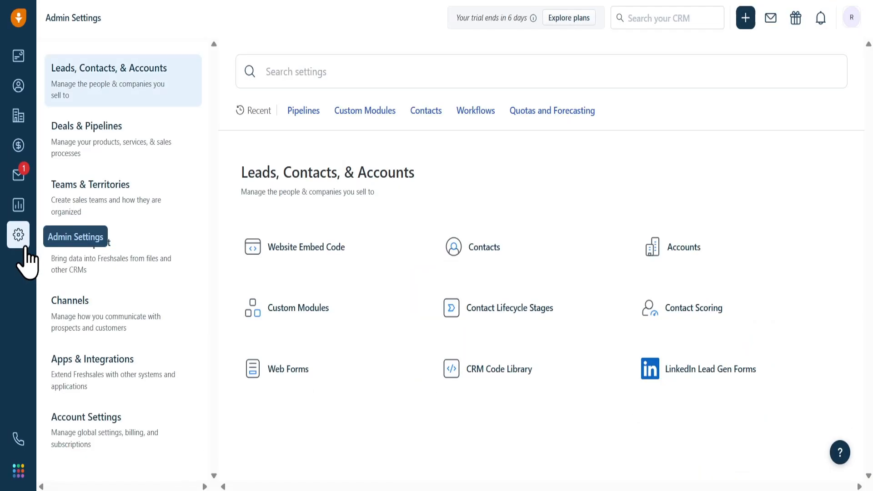
{"action": "left_click", "coordinate": [113, 160]}
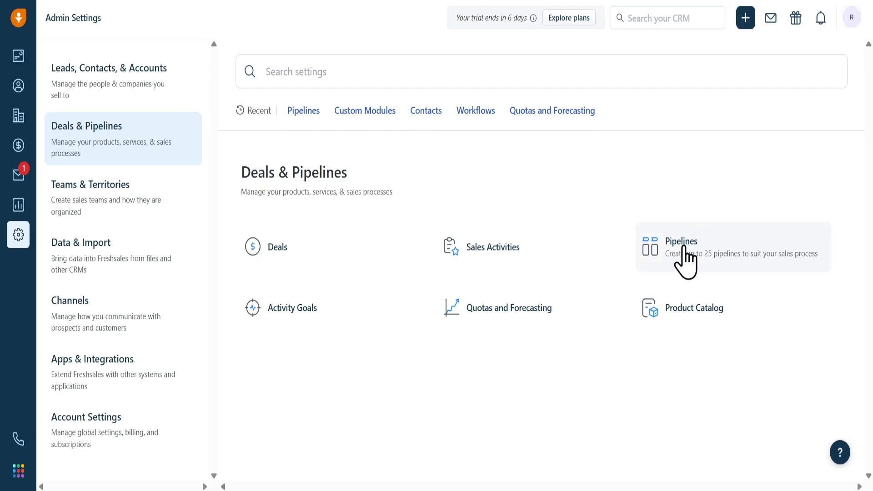
{"action": "left_click", "coordinate": [684, 249]}
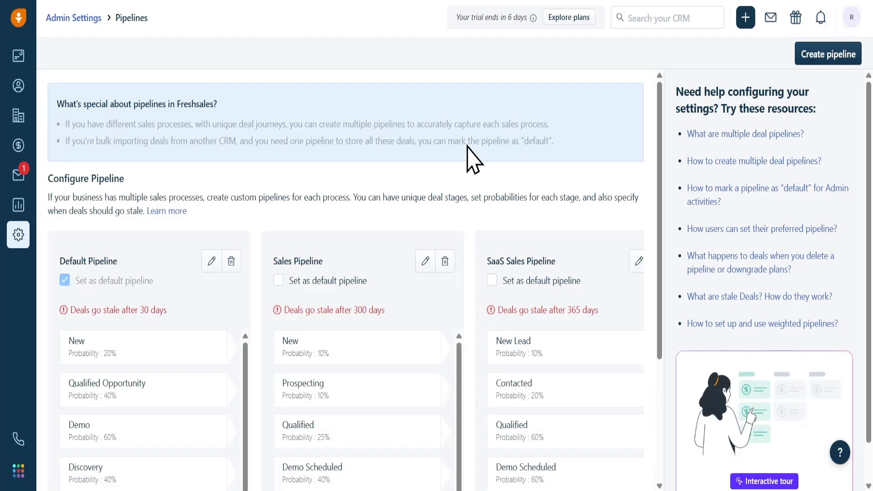
{"action": "left_click", "coordinate": [820, 56]}
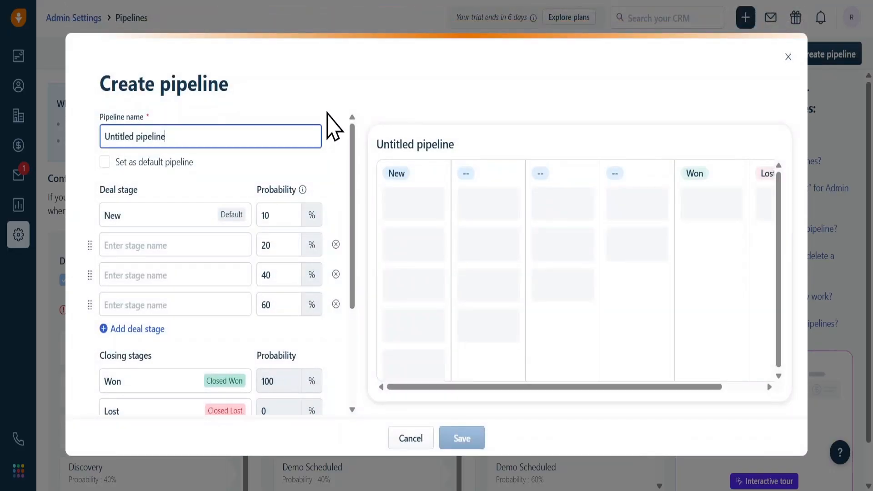
{"action": "triple_click", "coordinate": [283, 129]}
{"action": "type", "text": "Real Estate Pipeline"}
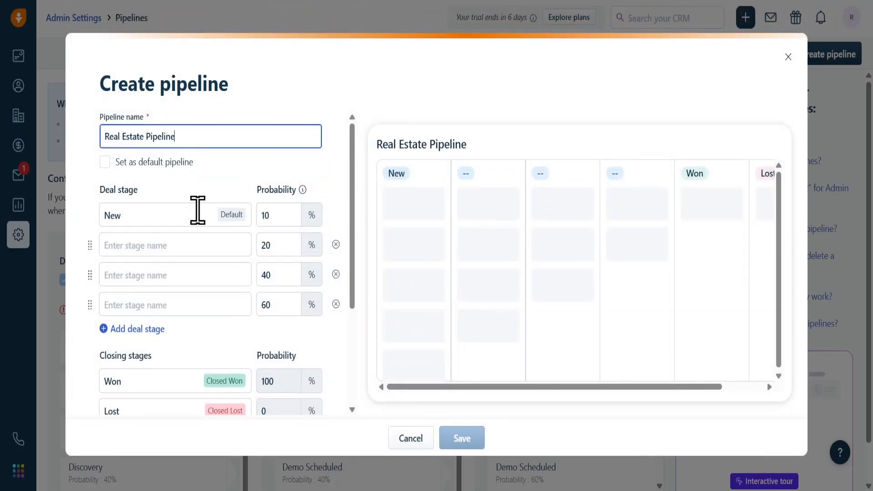
Step: Rename the default first deal stage to "New Inquiry"
{"action": "left_click", "coordinate": [173, 216]}
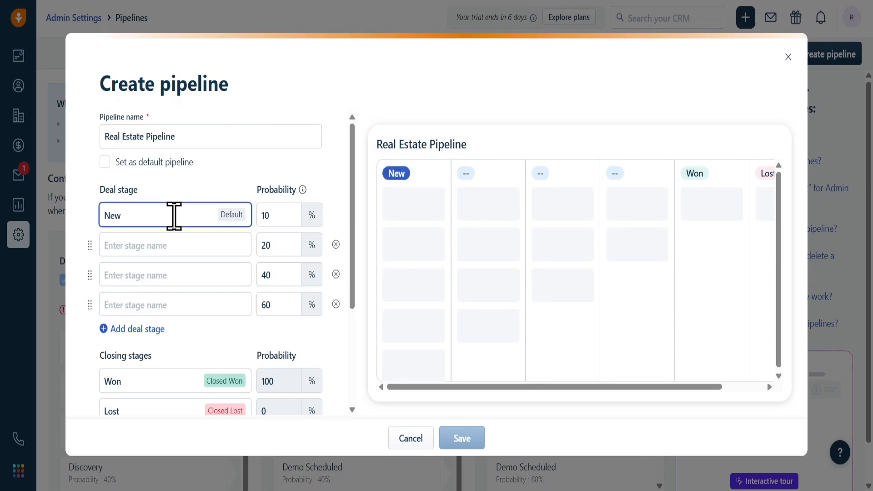
{"action": "type", "text": "Inquiryr"}
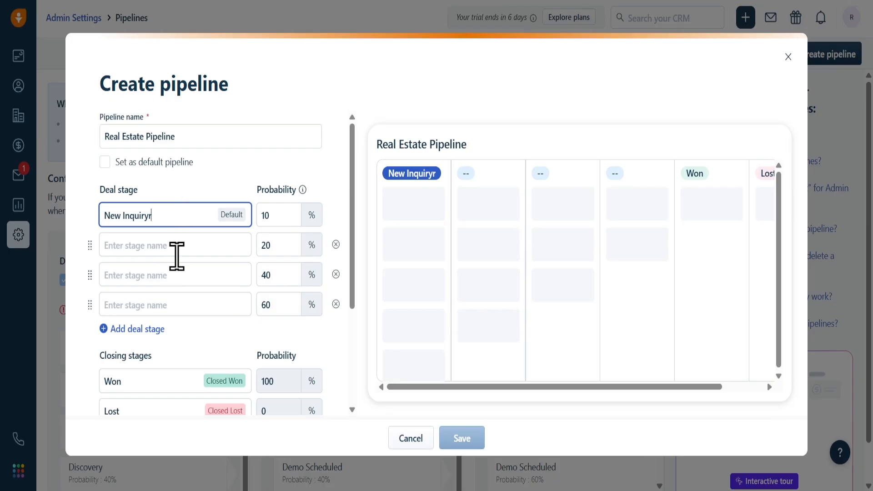
{"action": "key", "text": "BackSpace"}
Step: Name the second deal stage "Qualified" and set its probability to 30%
{"action": "left_click", "coordinate": [176, 256]}
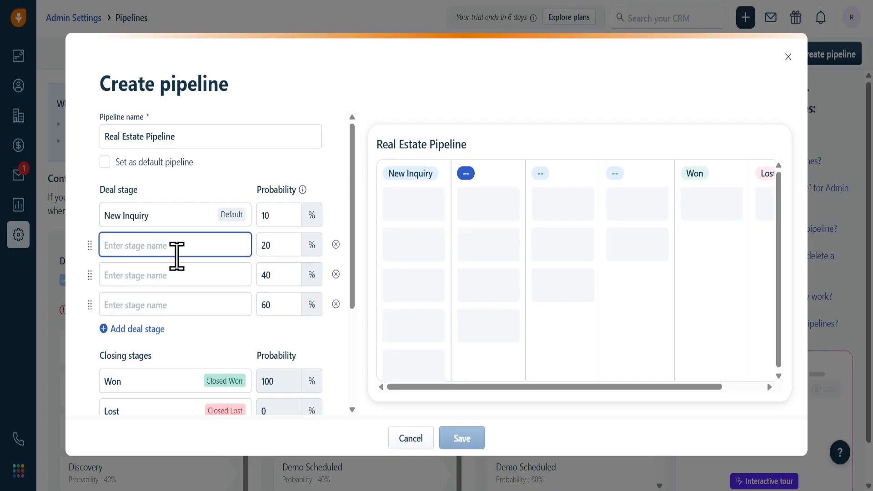
{"action": "type", "text": "Qu"}
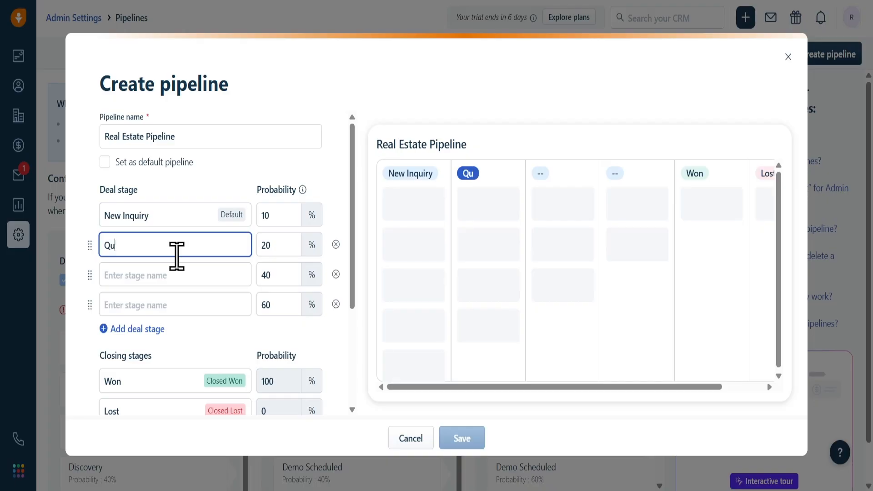
{"action": "type", "text": "alified"}
{"action": "key", "text": "Tab"}
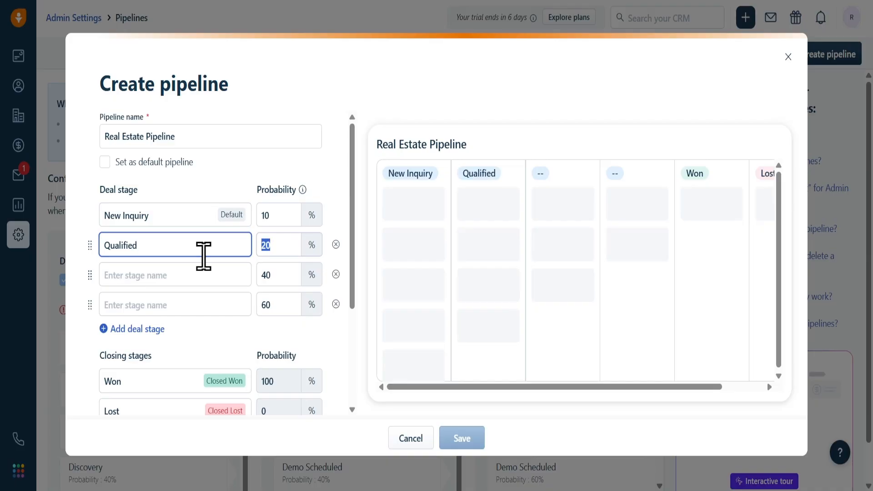
{"action": "type", "text": "30"}
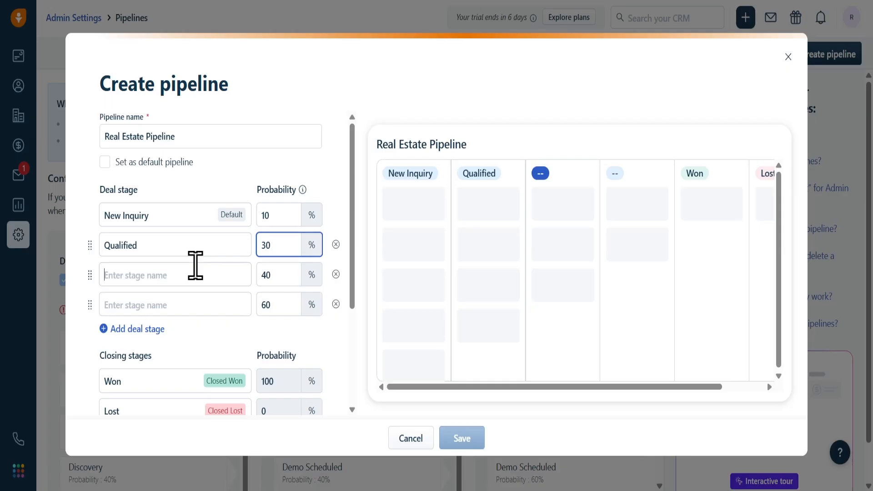
Step: Name the third deal stage "Property Matching"
{"action": "left_click", "coordinate": [193, 268]}
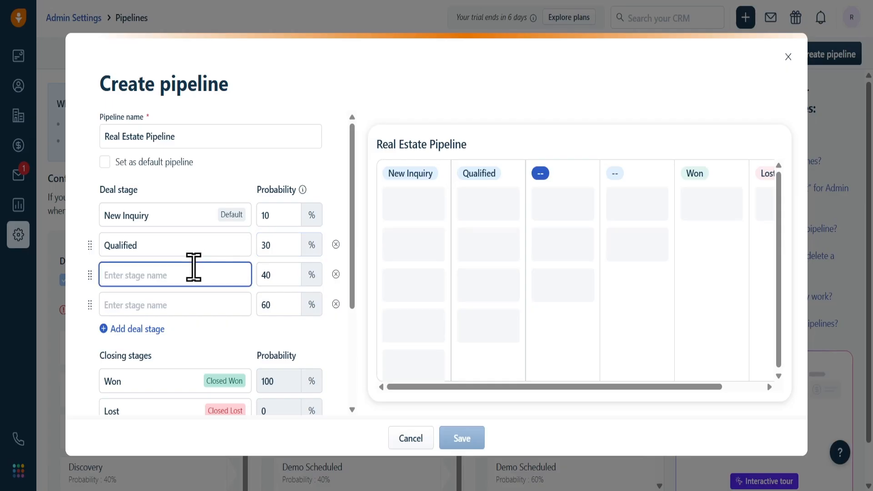
{"action": "type", "text": "Proper"}
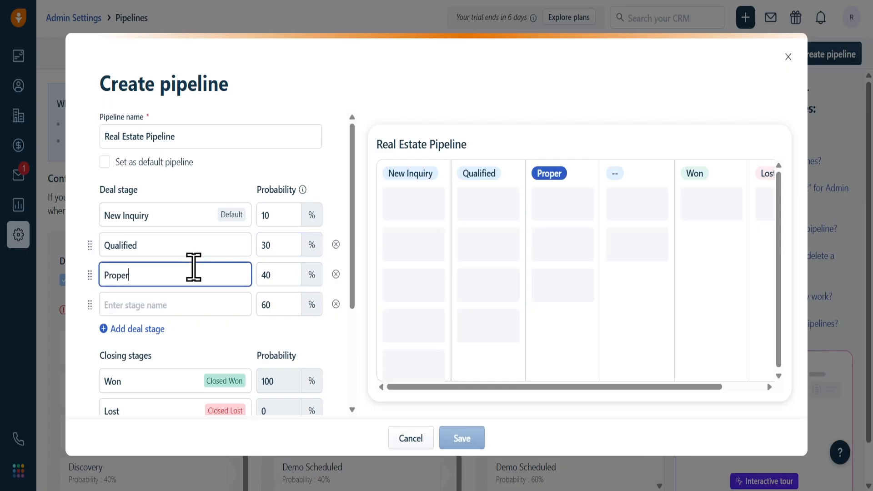
{"action": "type", "text": "ty Ma"}
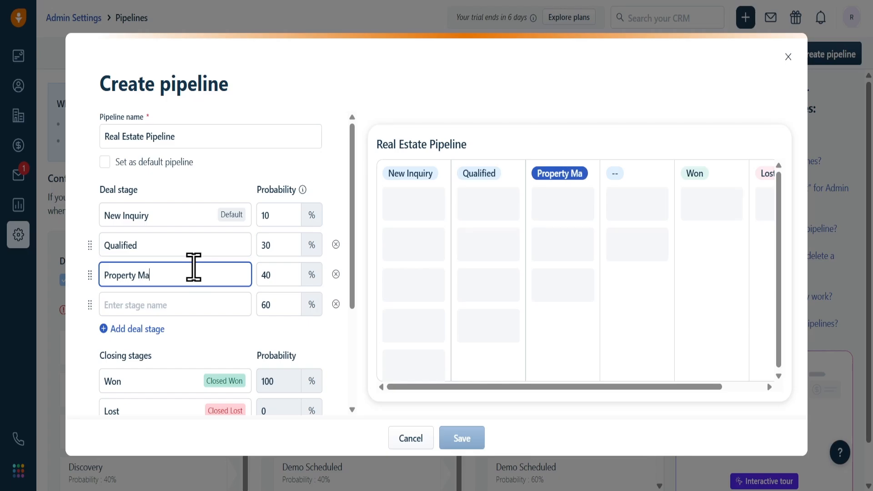
{"action": "type", "text": "tching"}
{"action": "key", "text": "Tab"}
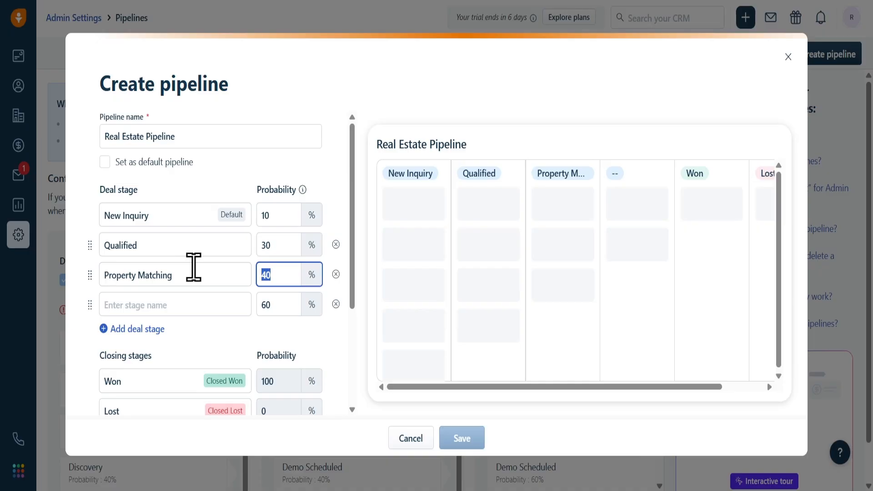
Step: Name the fourth deal stage "Property Viewing" and set its probability to 50%
{"action": "left_click", "coordinate": [149, 318]}
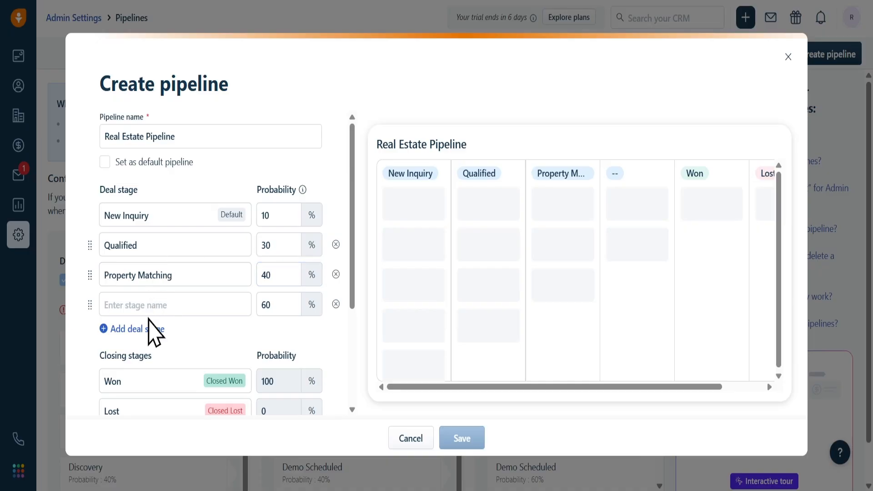
{"action": "left_click", "coordinate": [152, 302]}
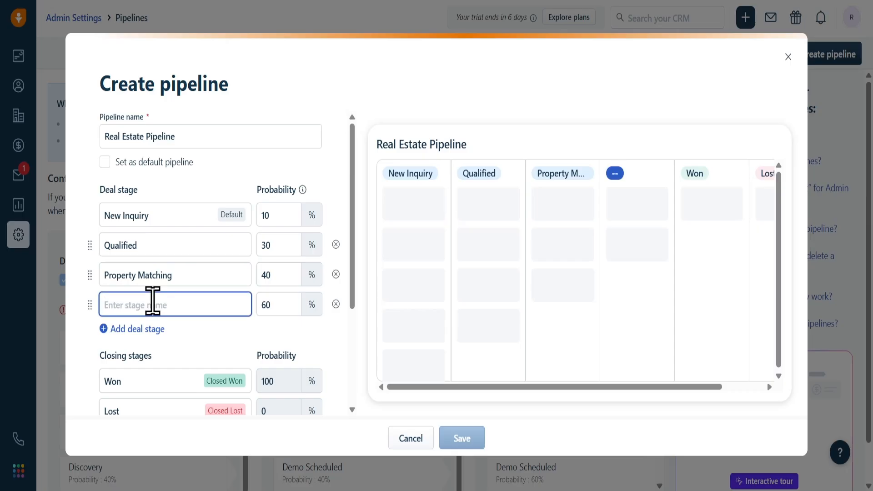
{"action": "type", "text": "P"}
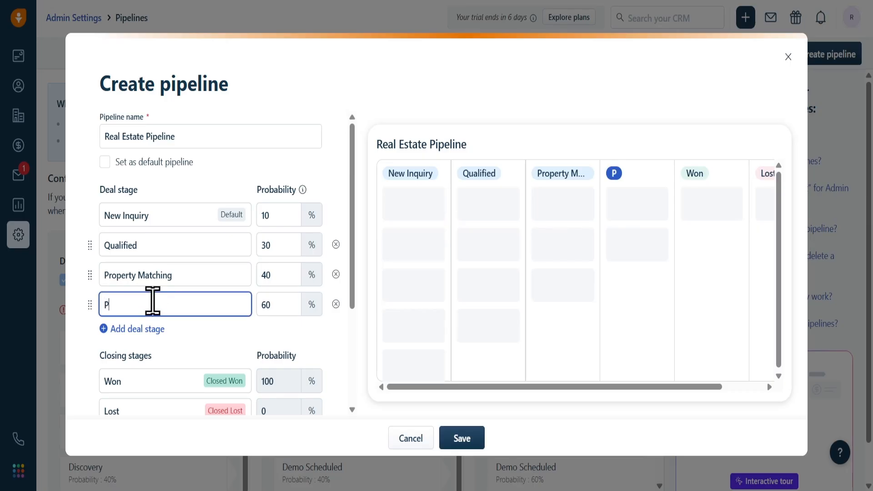
{"action": "type", "text": "roperty "}
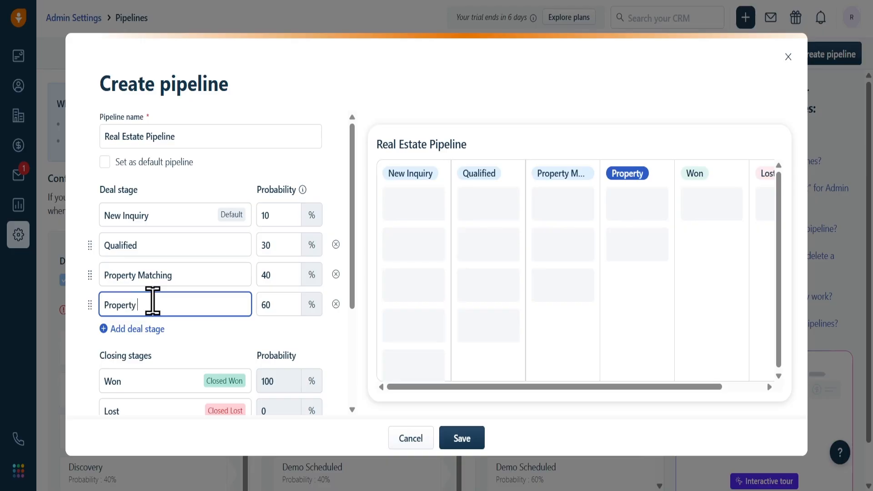
{"action": "type", "text": "Viewing"}
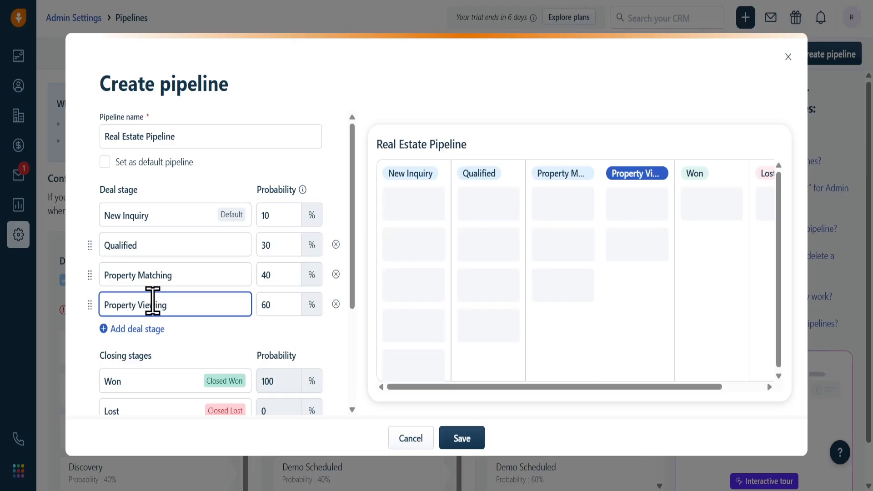
{"action": "key", "text": "Tab"}
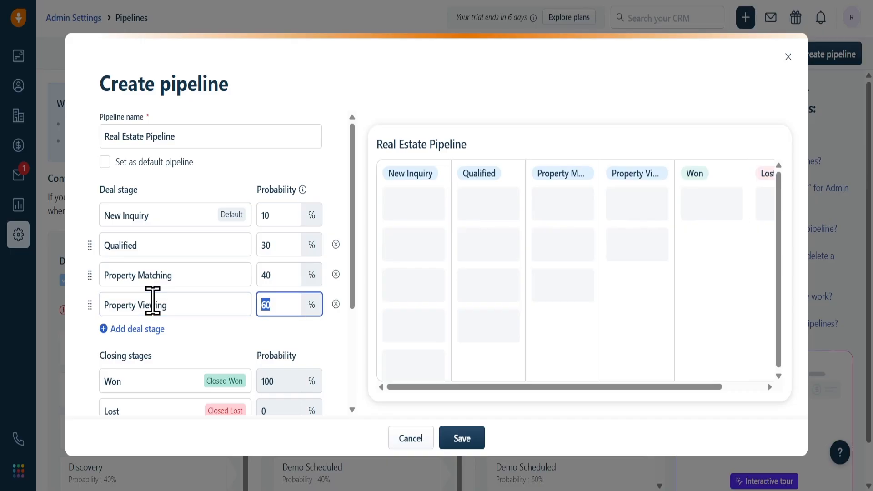
{"action": "type", "text": "50"}
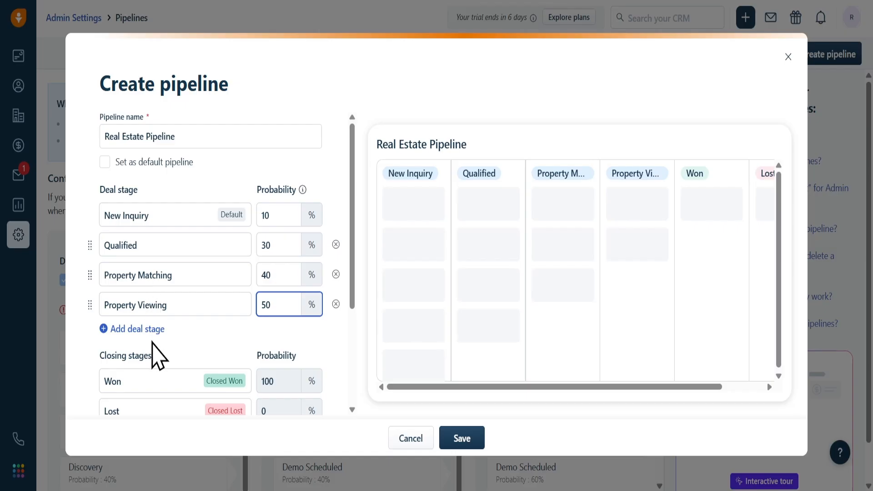
Step: Add a fifth deal stage named "Negotiation" with a probability of 60%
{"action": "left_click", "coordinate": [153, 330]}
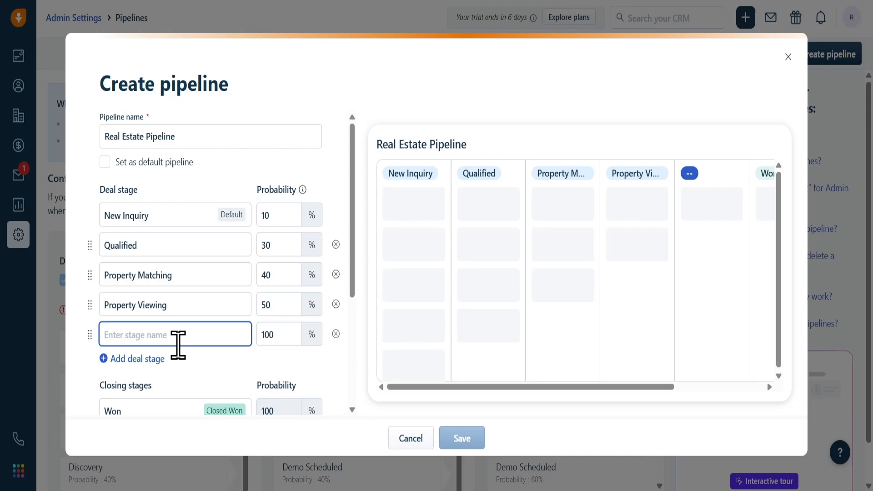
{"action": "type", "text": "Negoi"}
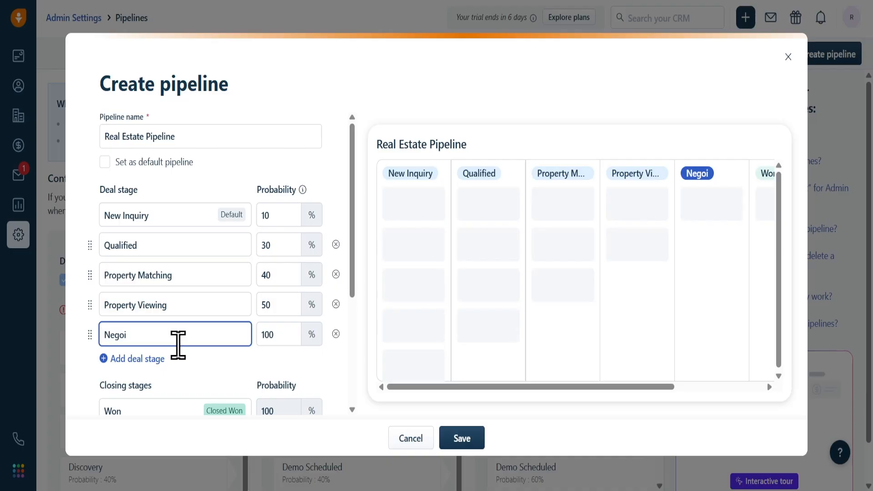
{"action": "key", "text": "BackSpace"}
{"action": "type", "text": "tiation"}
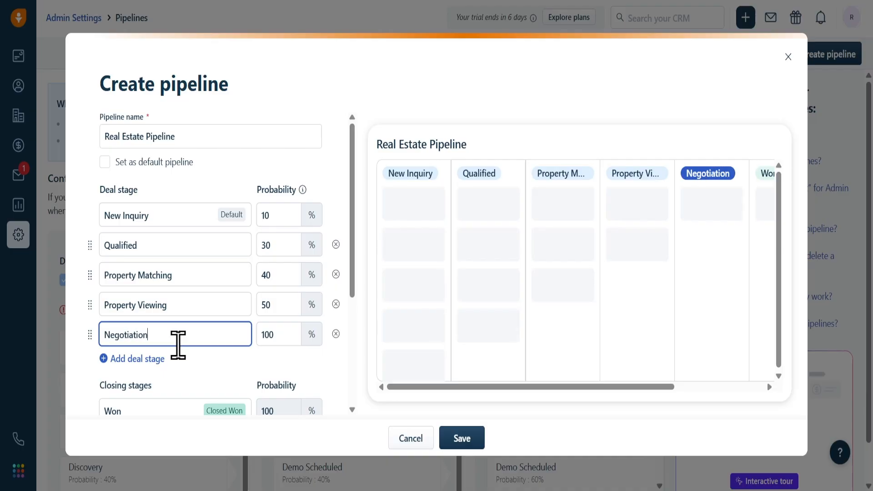
{"action": "key", "text": "Tab"}
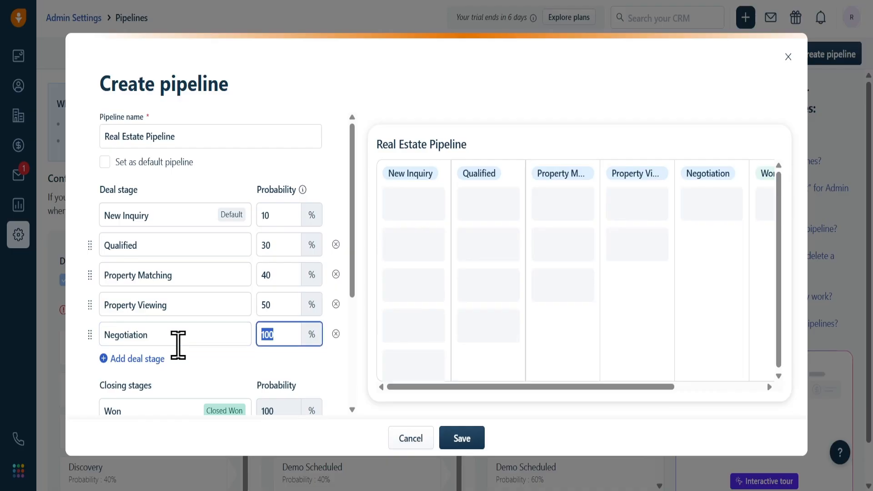
{"action": "type", "text": "60"}
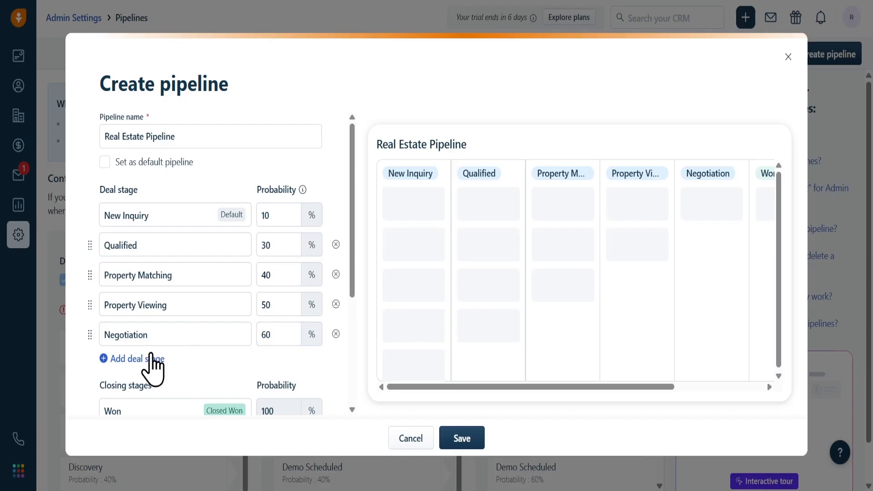
Step: Add a sixth deal stage named "Offer Submitted" with a probability of 80%
{"action": "left_click", "coordinate": [152, 360]}
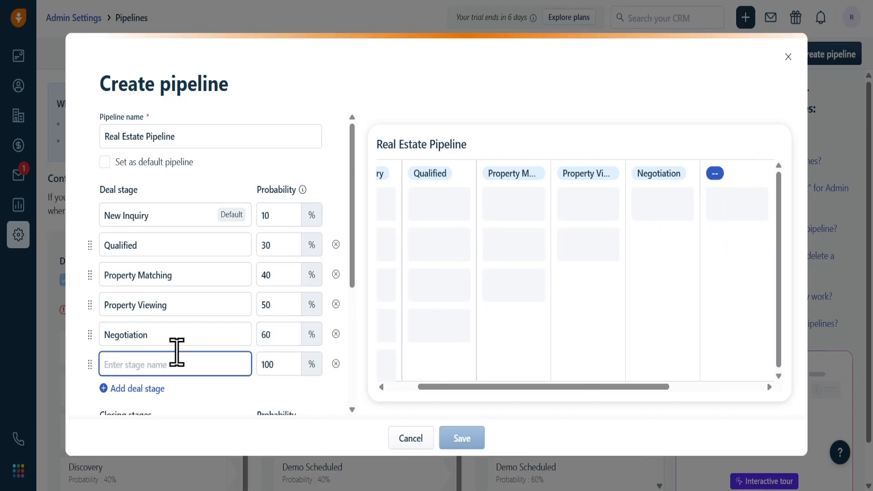
{"action": "type", "text": "Of"}
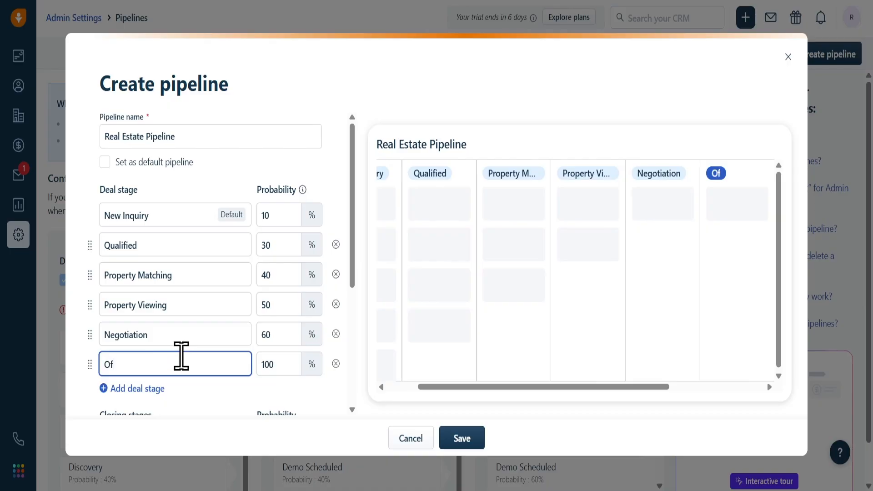
{"action": "type", "text": "fer Su"}
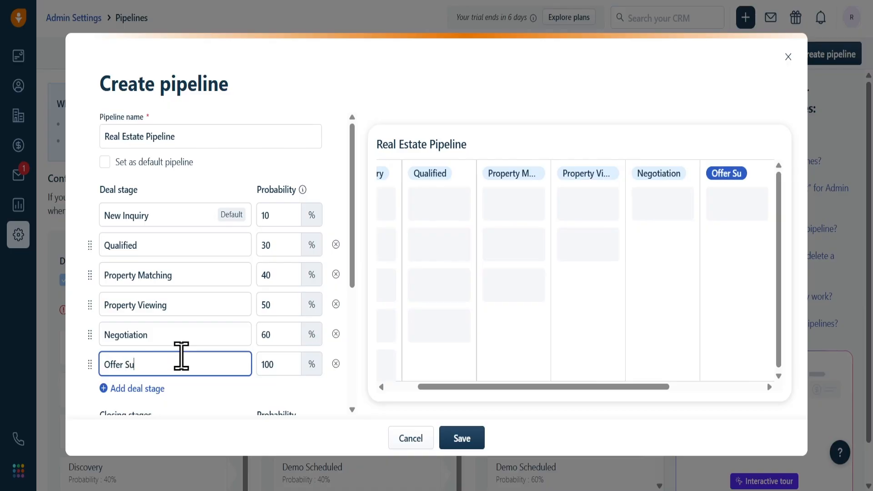
{"action": "type", "text": "bmitted"}
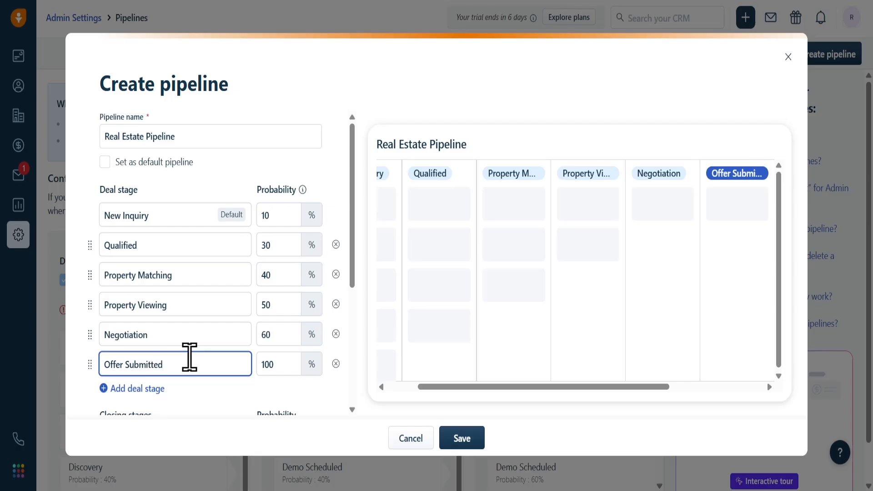
{"action": "double_click", "coordinate": [288, 369]}
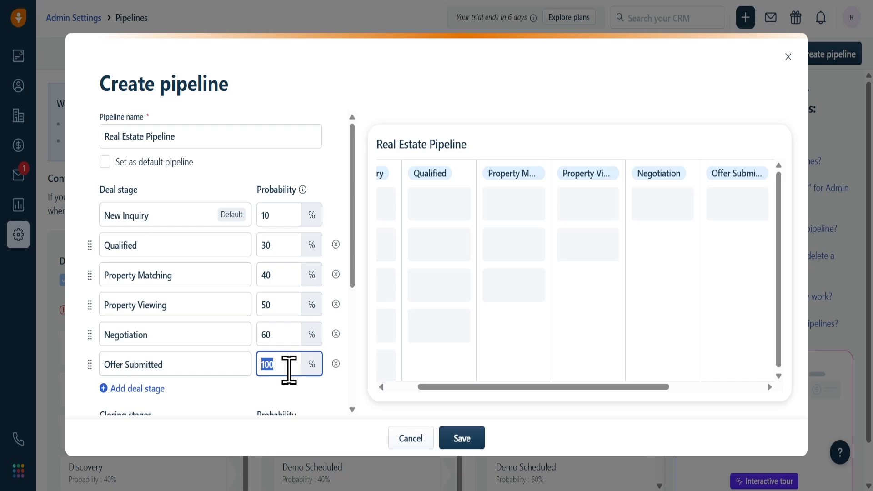
{"action": "type", "text": "80"}
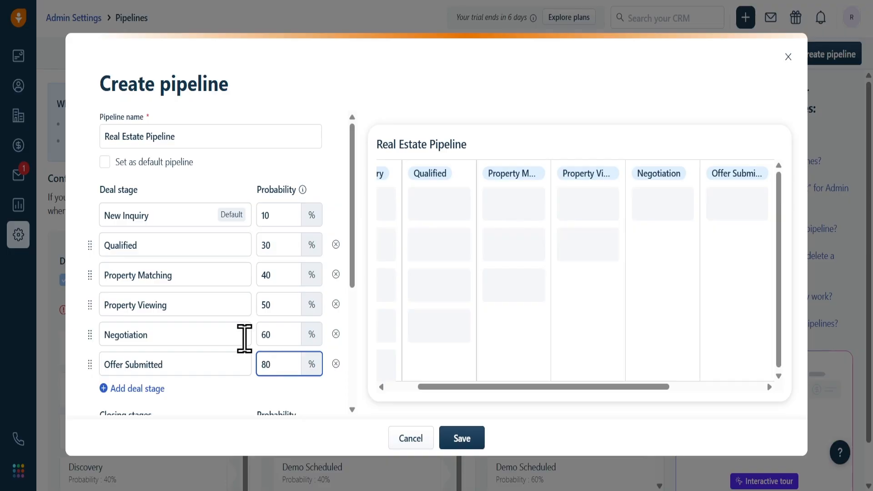
Step: Add a seventh deal stage named "Contract/ Documentation" with a probability of 100%
{"action": "scroll", "coordinate": [187, 340], "scroll_direction": "down", "scroll_amount": 5}
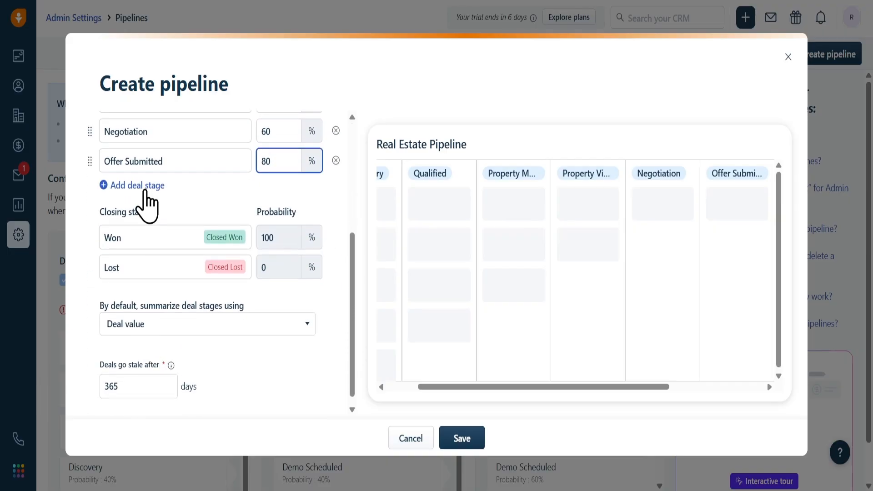
{"action": "left_click", "coordinate": [141, 186]}
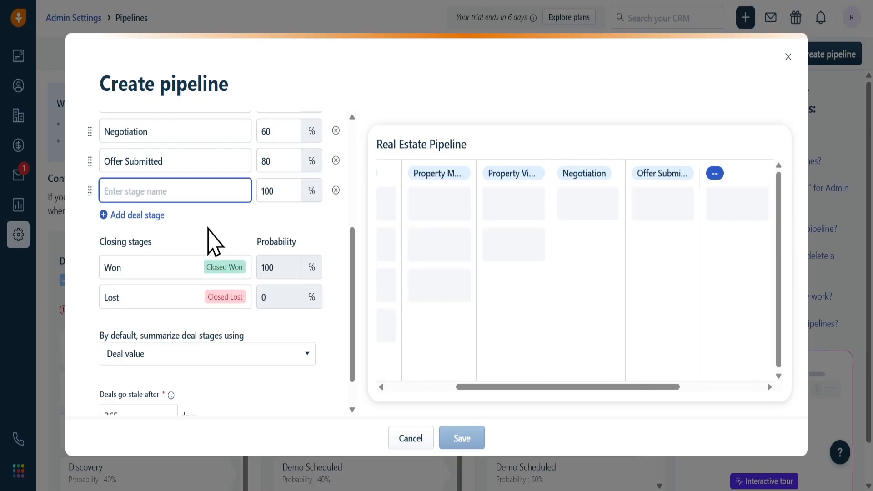
{"action": "type", "text": "Contr"}
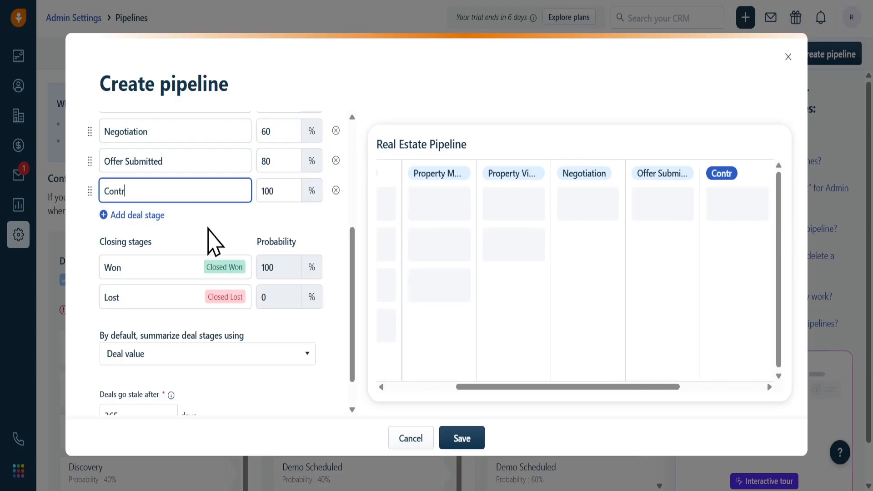
{"action": "type", "text": "act/ D"}
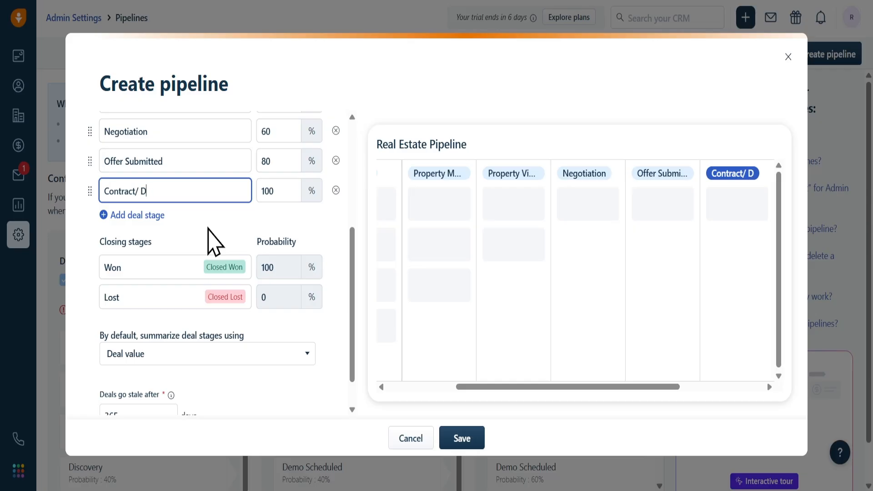
{"action": "type", "text": "ocumentatio"}
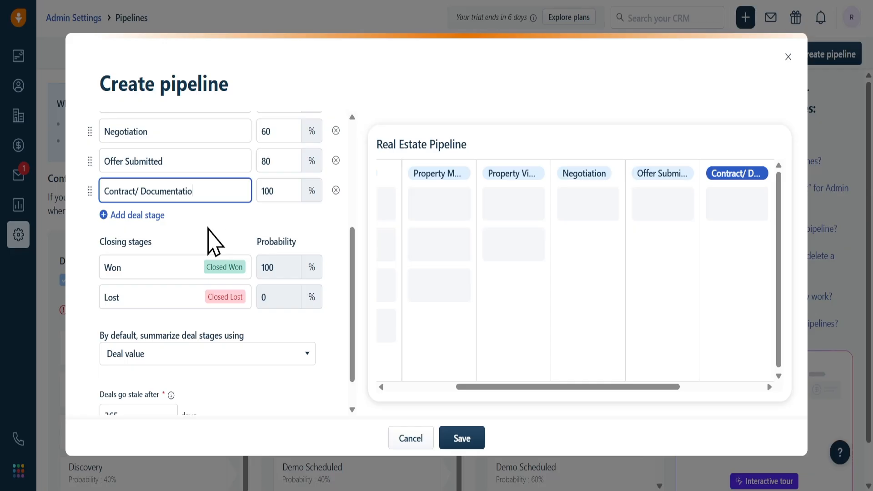
{"action": "type", "text": "n"}
{"action": "key", "text": "Tab"}
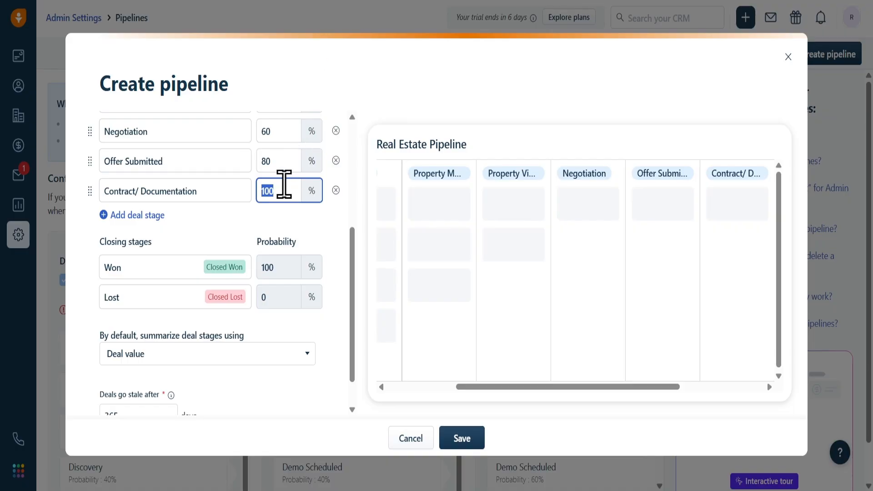
{"action": "left_click", "coordinate": [284, 191]}
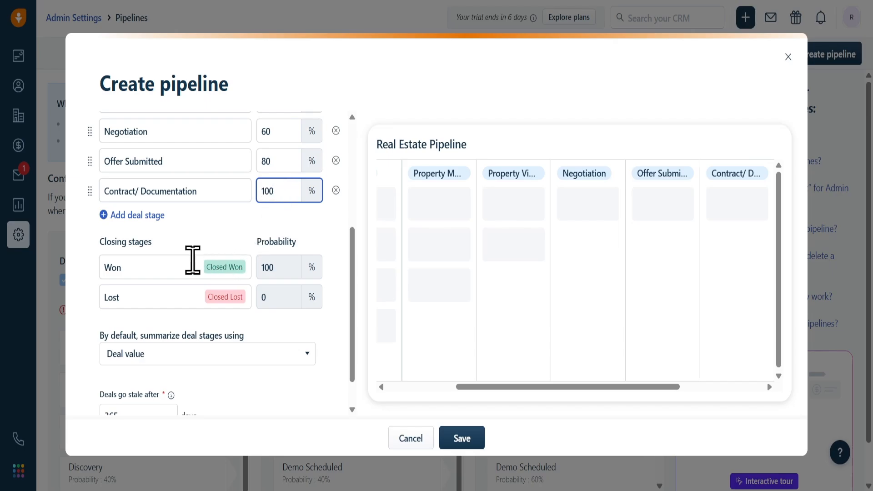
Step: Check the Won and Lost closing stages and save the Real Estate Pipeline
{"action": "left_click", "coordinate": [179, 266]}
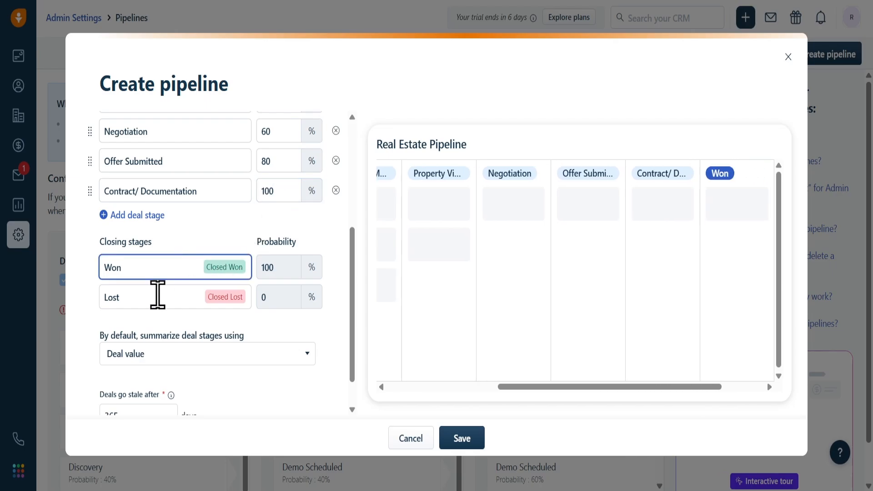
{"action": "left_click", "coordinate": [155, 305]}
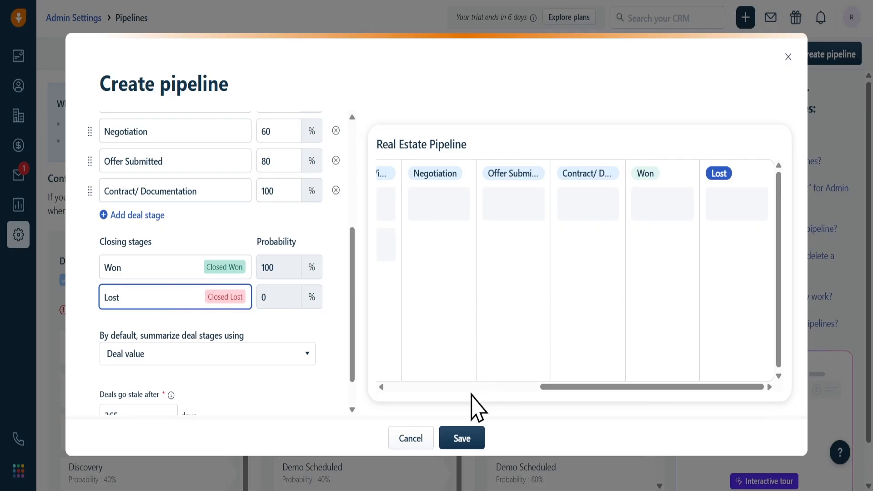
{"action": "left_click", "coordinate": [448, 443]}
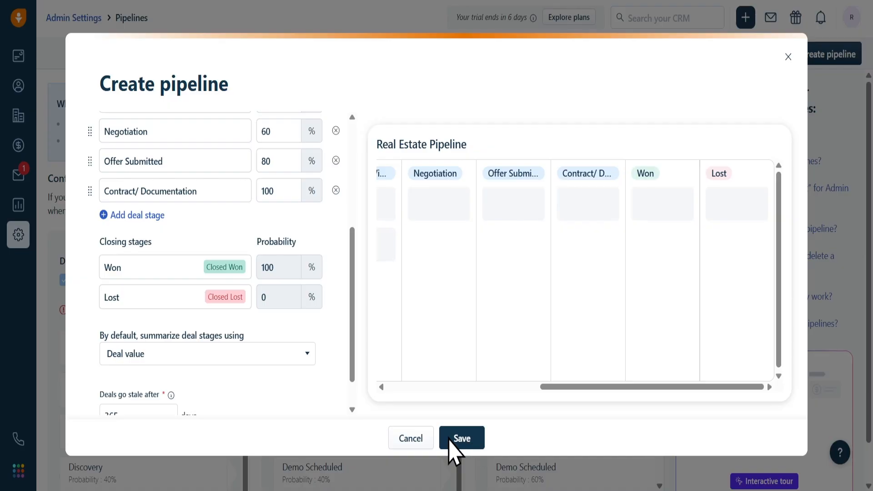
{"action": "left_click", "coordinate": [450, 438]}
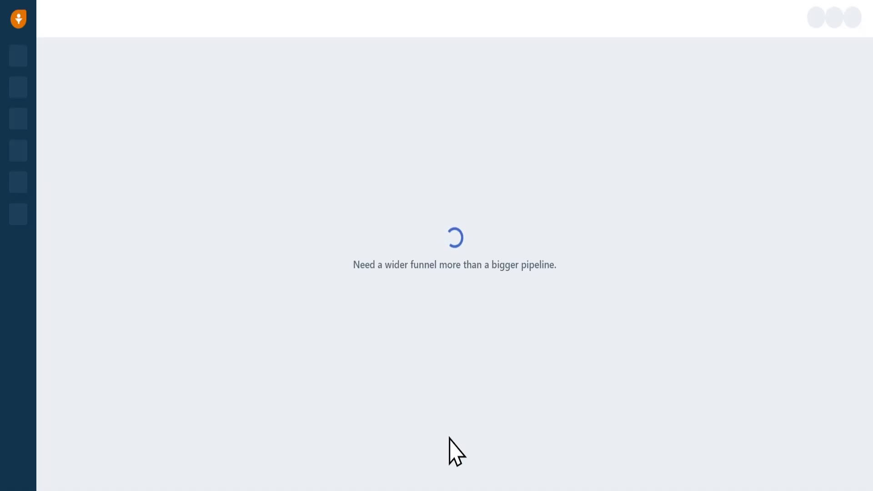